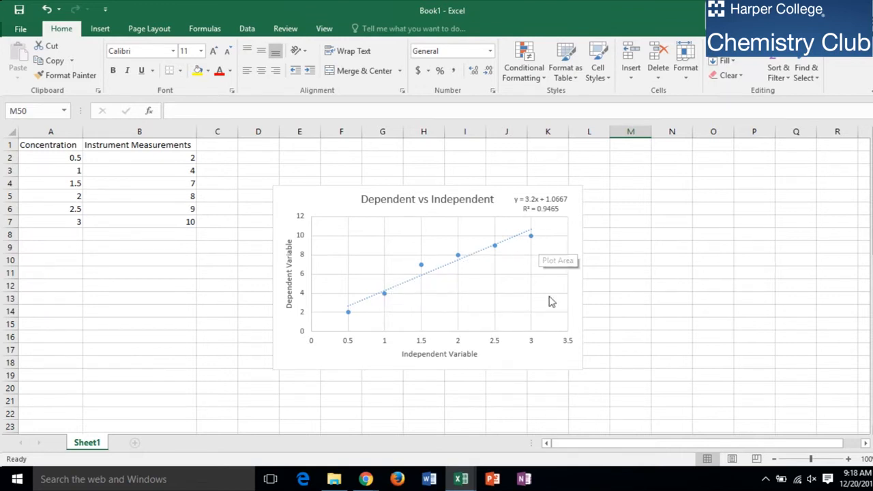
Switch to the blank Book2 workbook and widen the first columns for the data table.
mouse_move(461, 483)
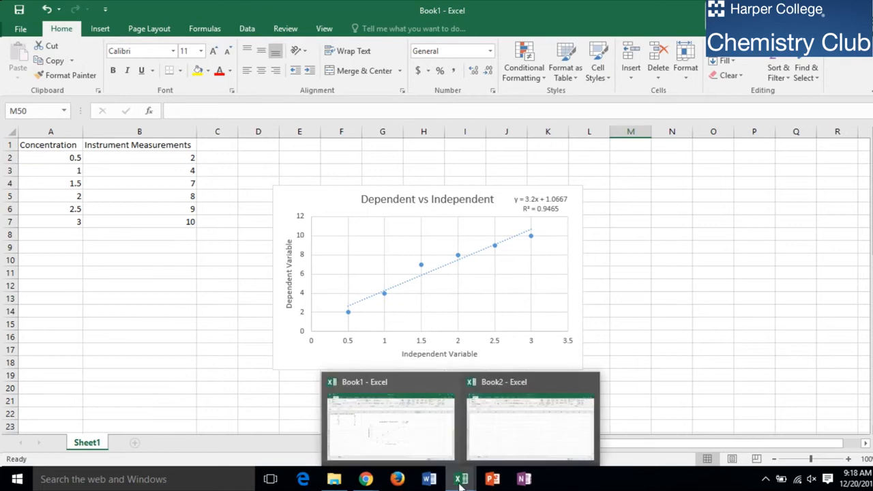
left_click(507, 448)
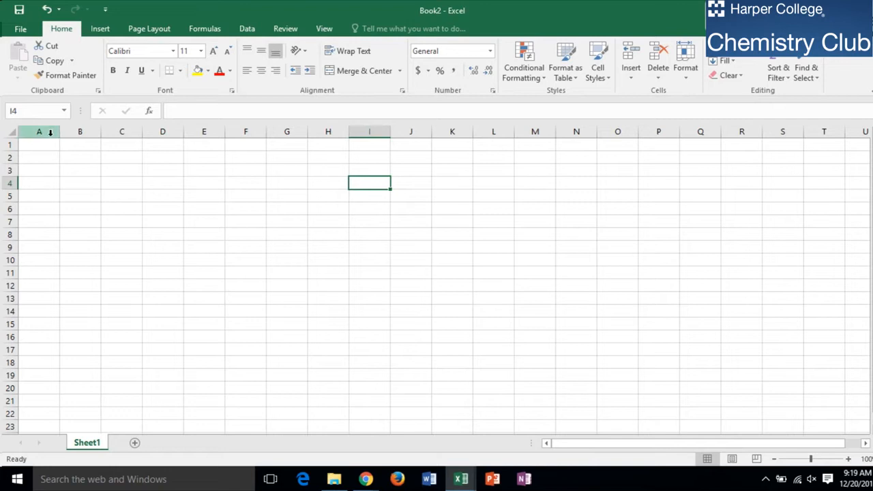
left_click_drag(59, 133, 223, 133)
left_click(70, 143)
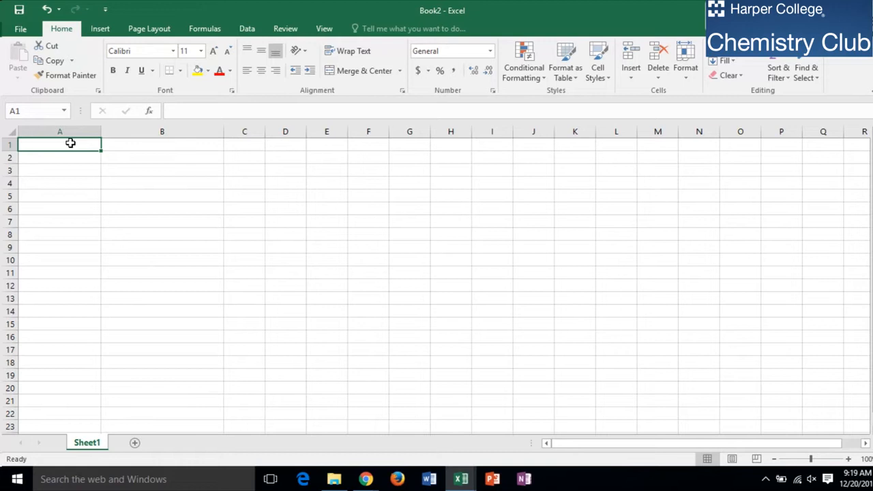
Enter the column headers Concentration in A1 and Instrument Measurements in B1.
type("Conce")
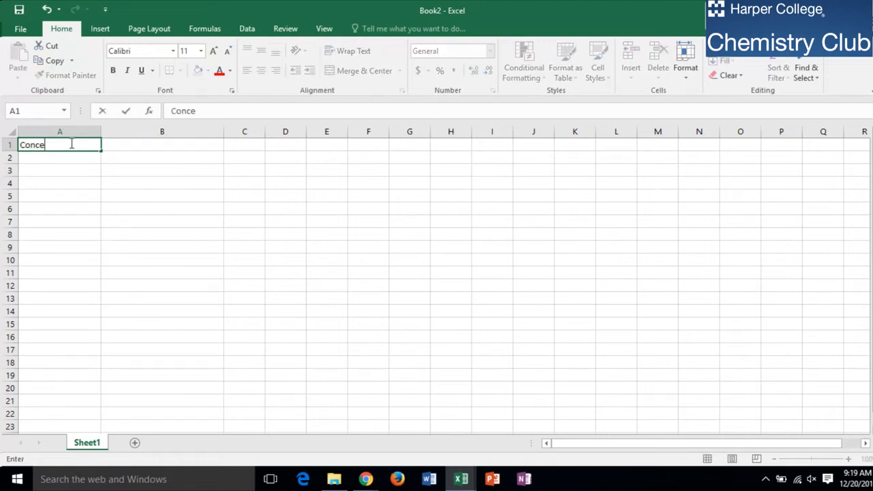
type("ntration")
key("Tab")
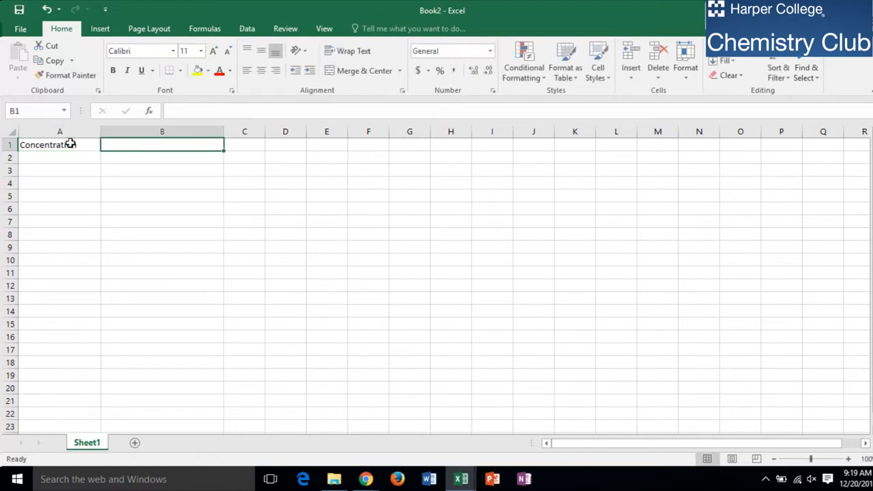
type("Instrumnet")
key("BackSpace")
key("BackSpace")
key("BackSpace")
key("BackSpace")
key("BackSpace")
key("BackSpace")
type("rument Measurements")
key("Tab")
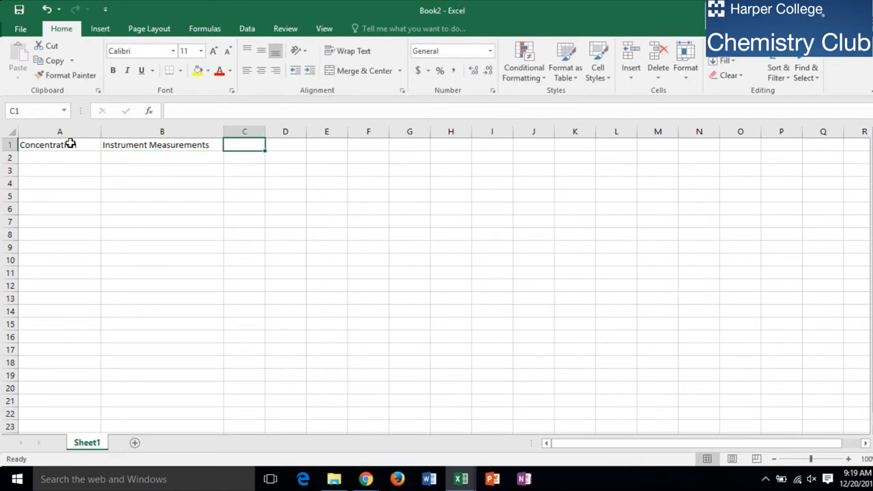
Enter the concentrations 0.5, 1, 1.5, 2, 2.5 and 3 in A2 to A7.
left_click(68, 168)
left_click(70, 158)
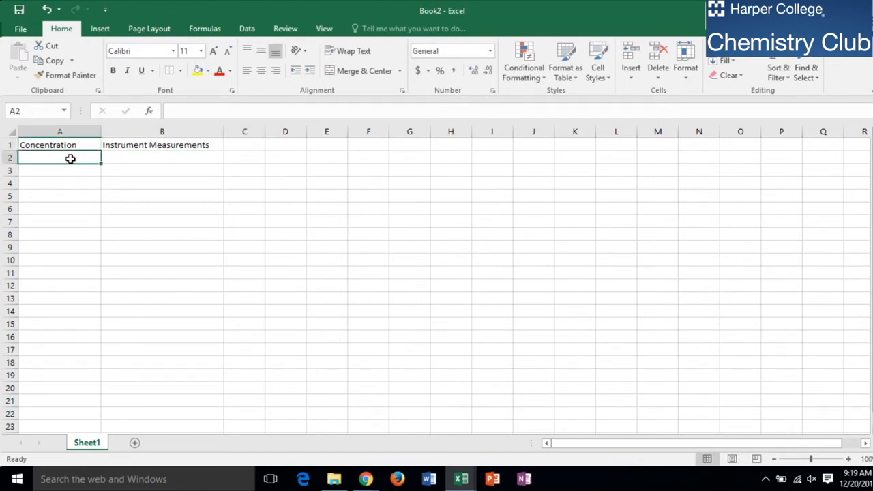
type("0.5")
key("Return")
type("1")
key("Return")
type("1.5")
key("Return")
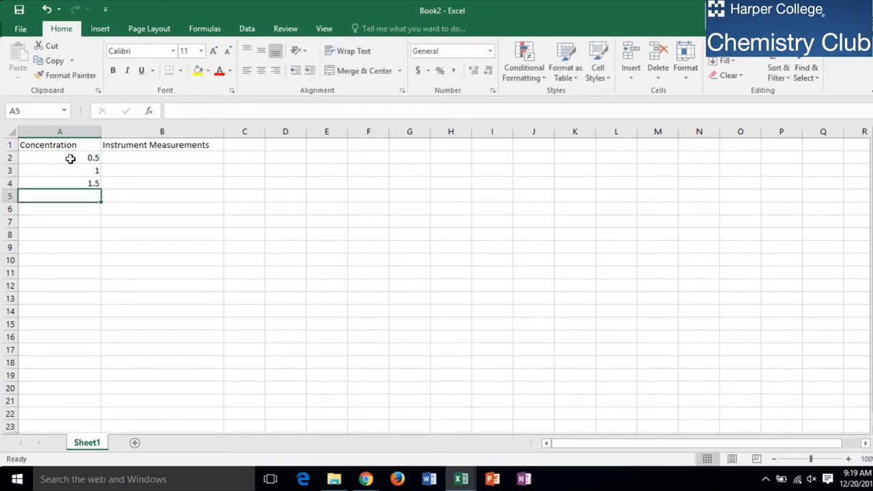
type("2")
key("Return")
type("2.5")
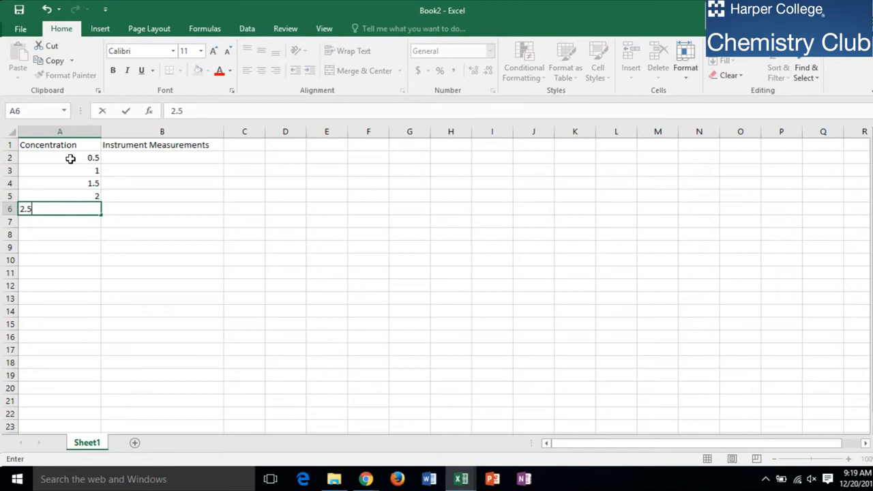
key("Return")
type("3")
Enter the instrument measurements 2, 4, 7, 8, 9 and 10 in B2 to B7.
left_click(108, 160)
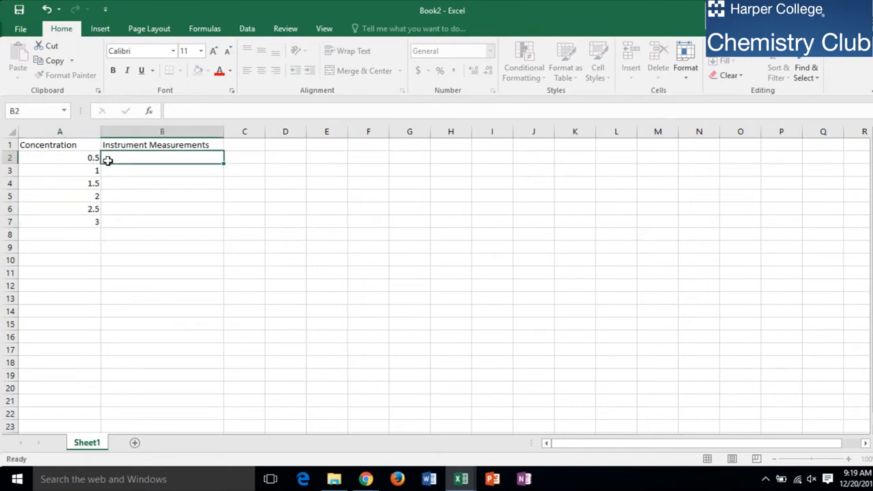
type("2")
key("Return")
type("4")
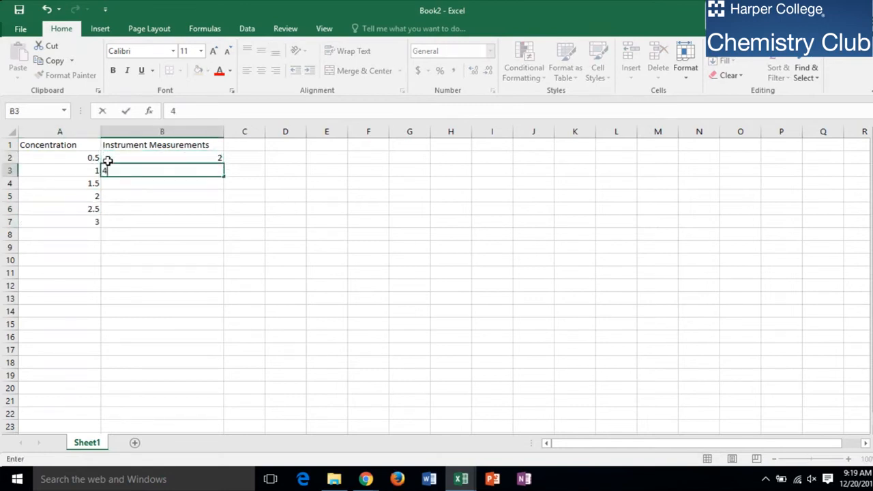
key("Return")
type("7")
key("Return")
type("8")
key("Return")
type("9")
key("Return")
type("10")
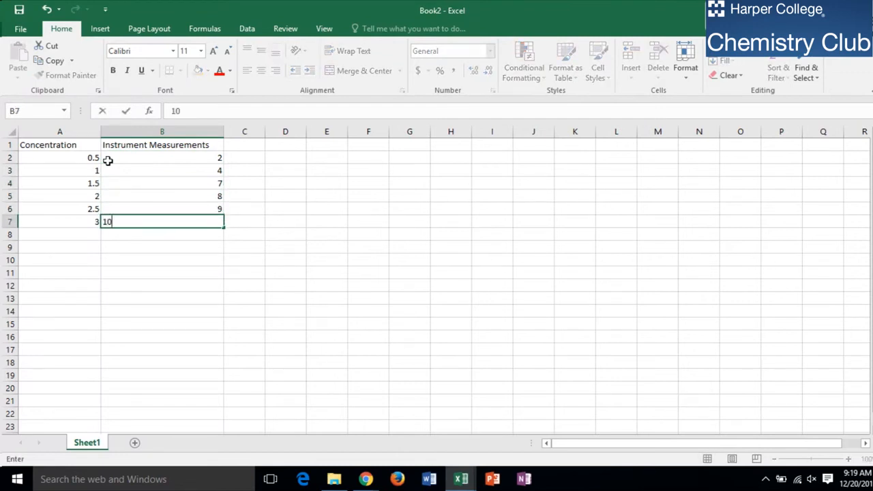
key("Return")
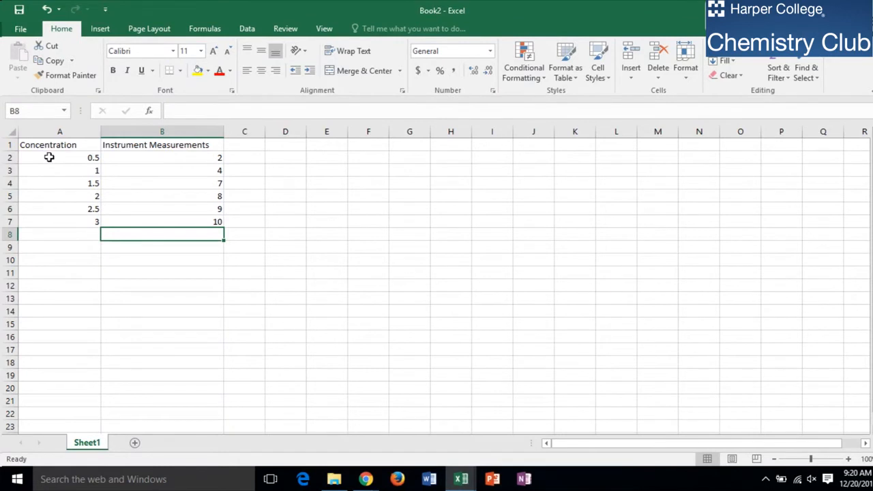
Select the data in A2:B7 and insert a plain Scatter chart.
left_click(49, 157)
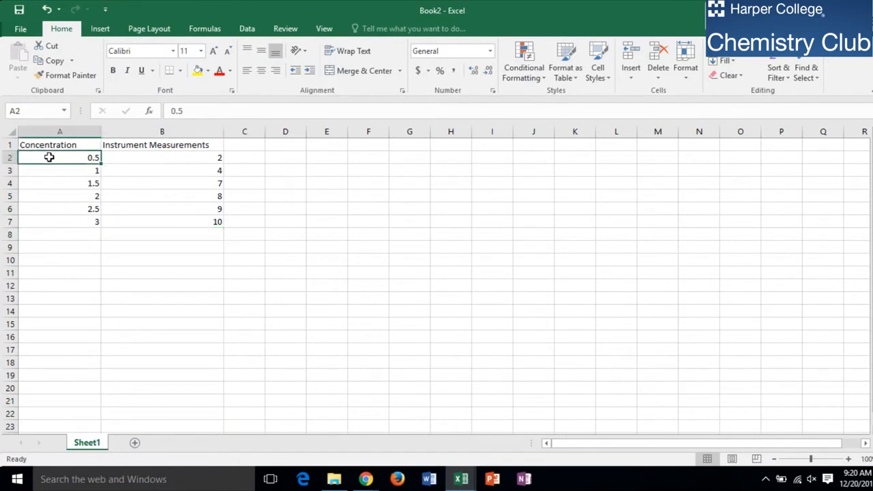
left_click_drag(49, 156, 156, 221)
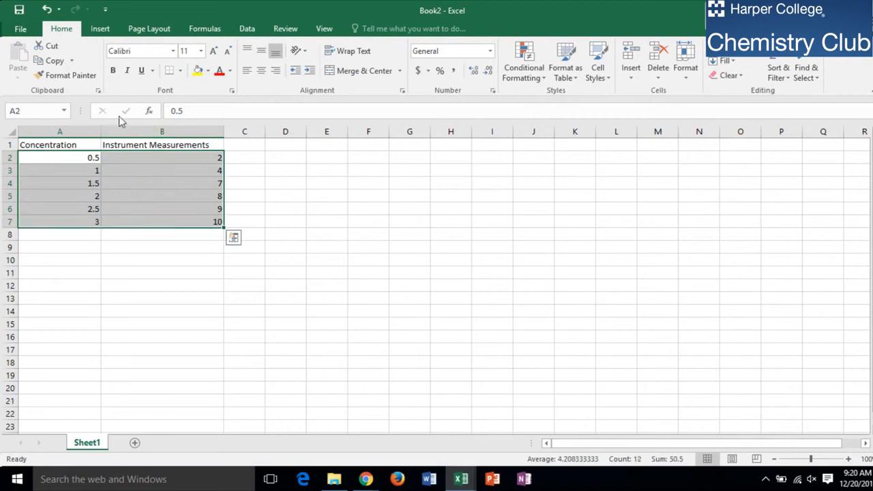
left_click(99, 30)
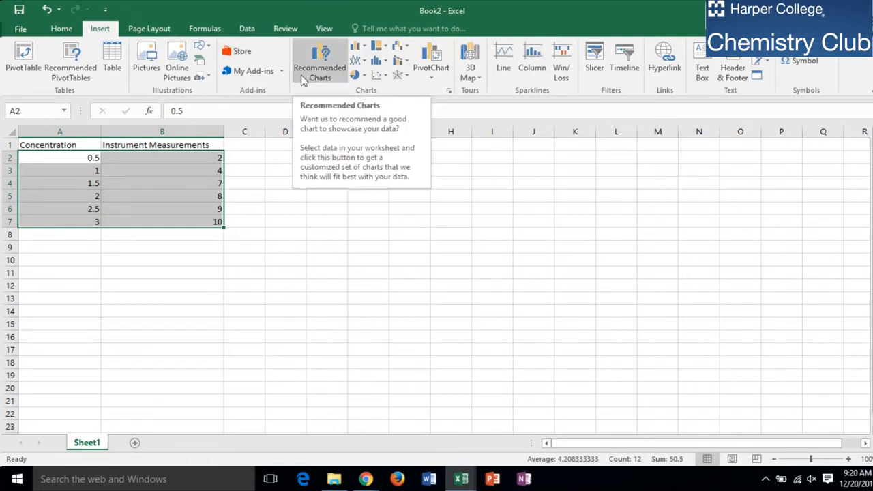
left_click(377, 81)
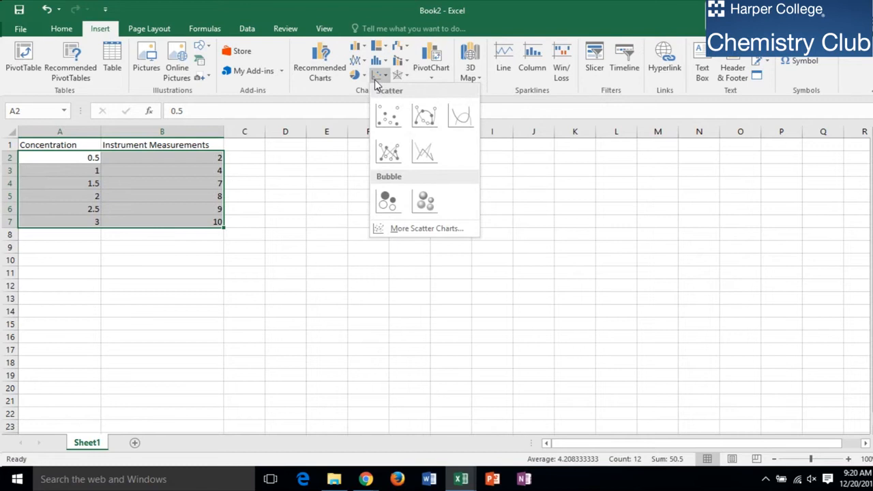
left_click(389, 117)
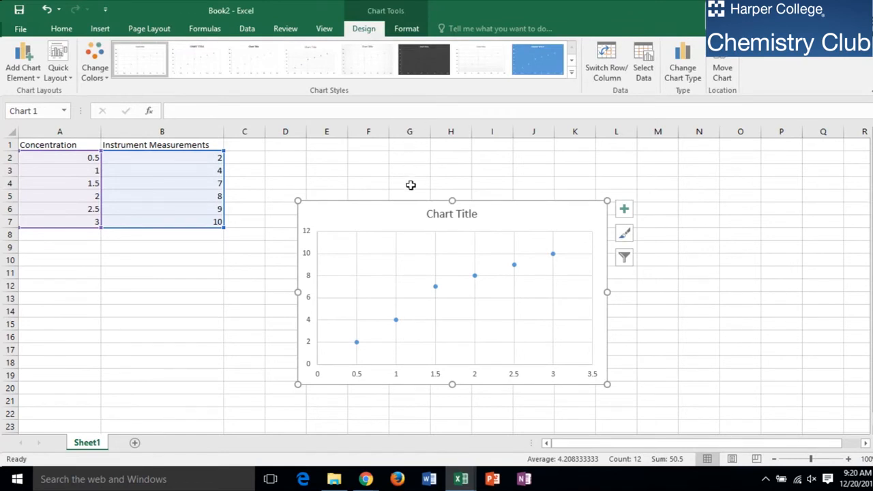
Add a trendline to the chart's data series.
left_click(433, 286)
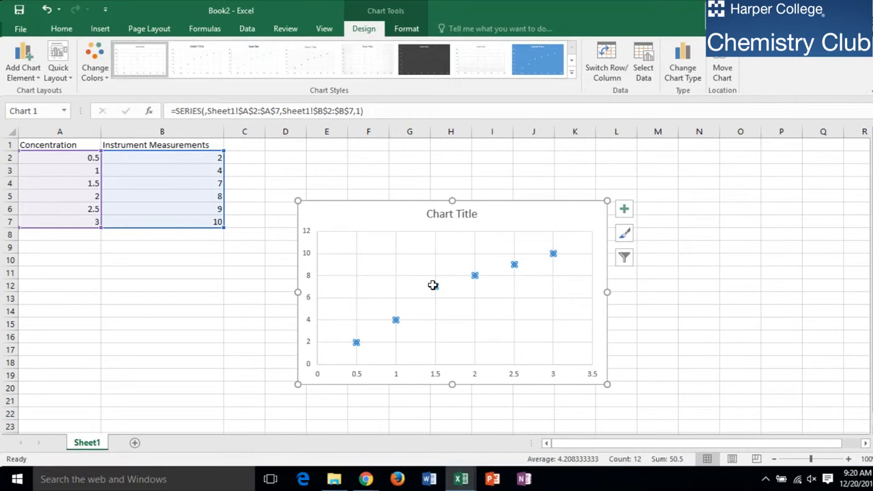
right_click(433, 286)
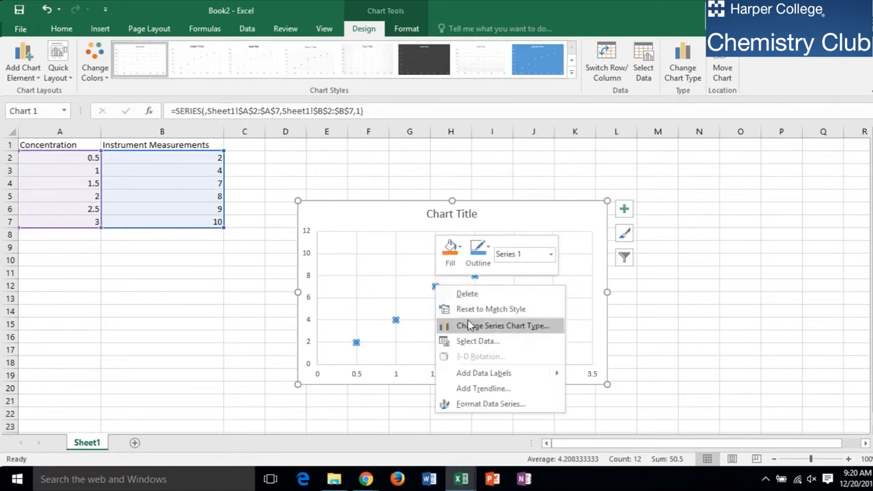
left_click(489, 388)
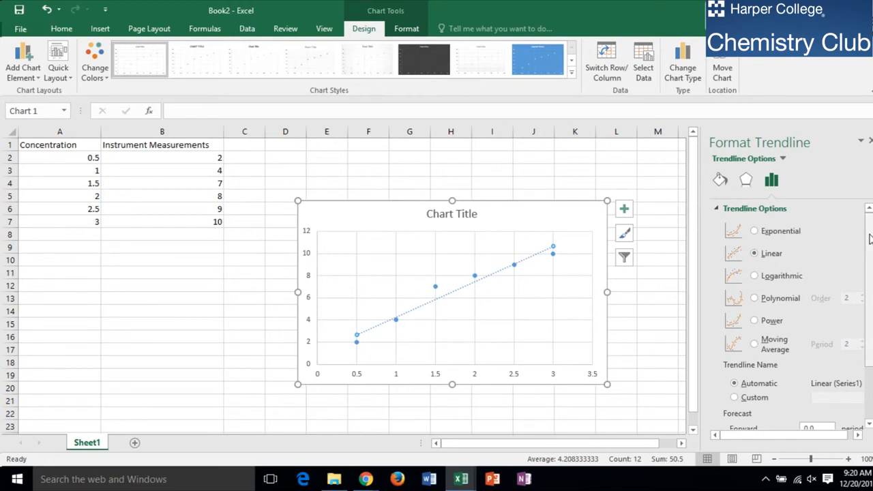
Display the trendline's equation and R-squared value on the chart, then close the Format Trendline pane.
scroll(866, 243, "down", 2)
scroll(866, 273, "down", 1)
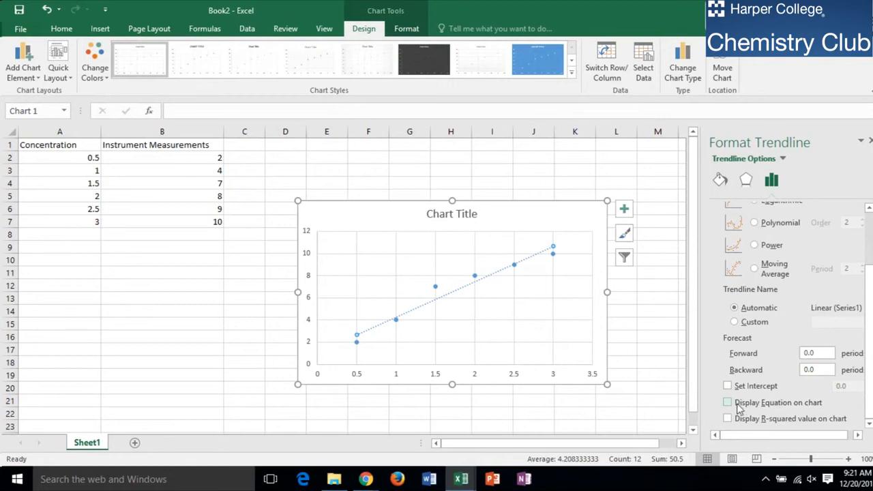
left_click(728, 403)
left_click(727, 419)
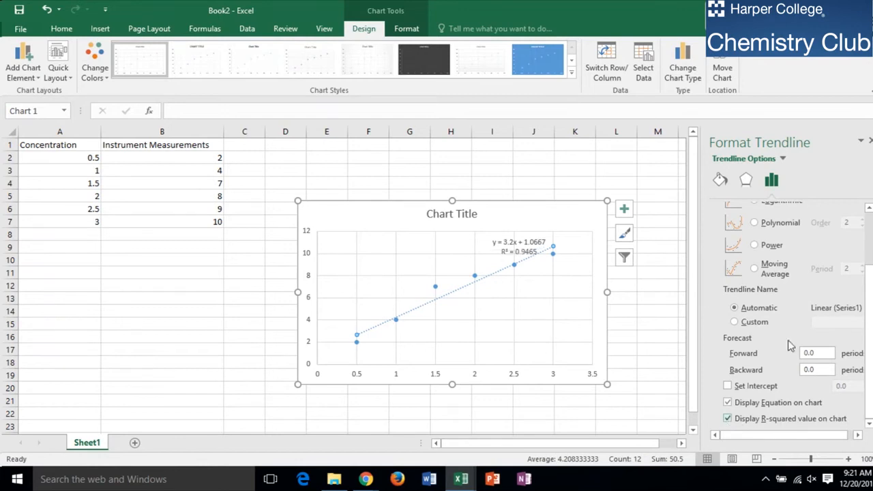
left_click(870, 142)
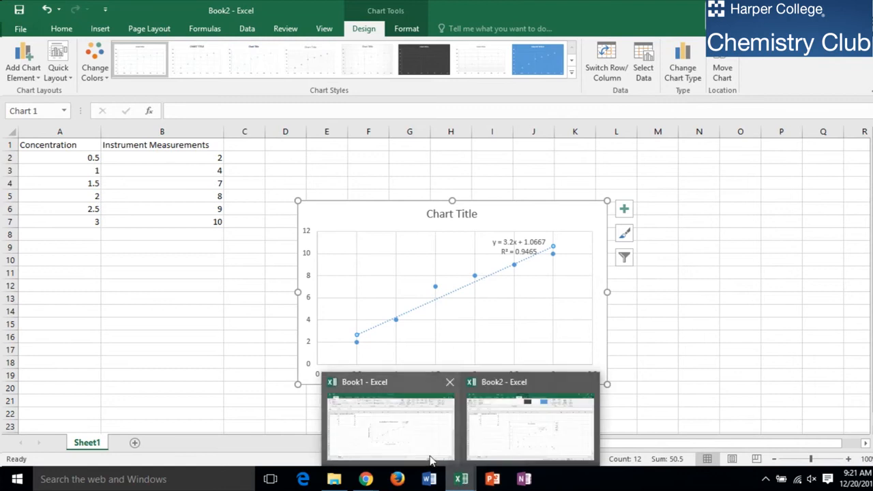
Switch to Book1 to review the second example data set and chart, then return to Book2.
left_click(429, 460)
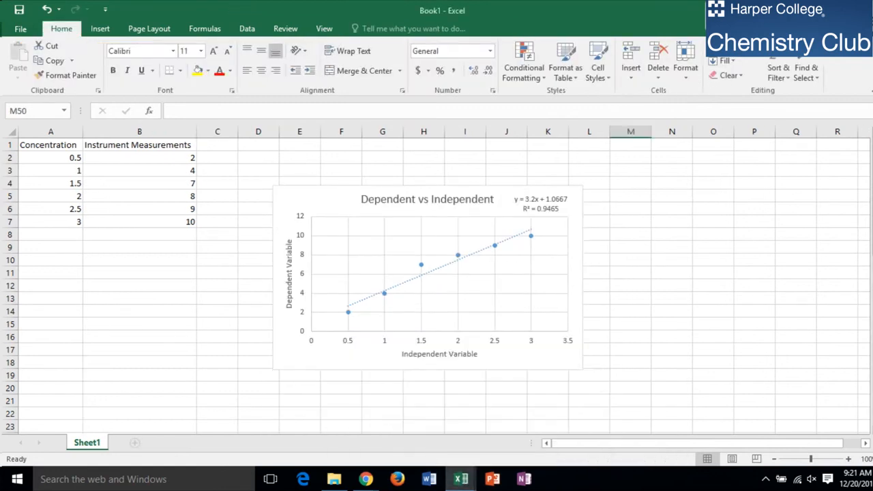
left_click_drag(870, 178, 865, 372)
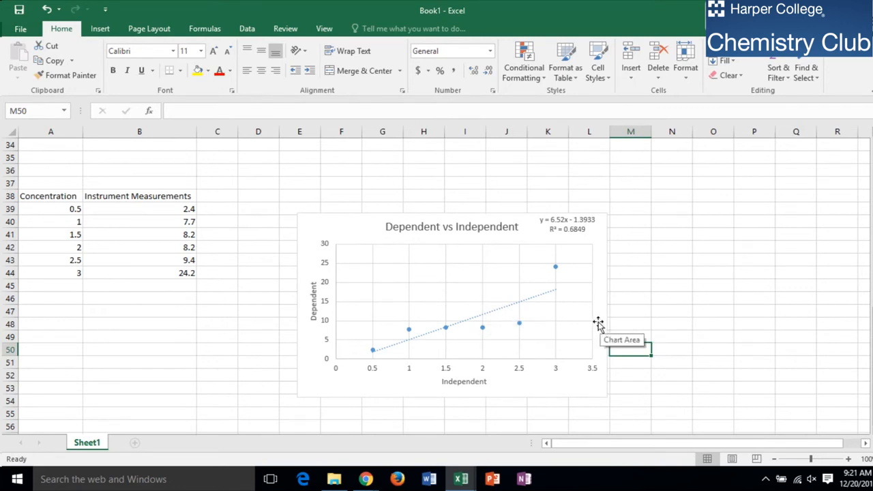
mouse_move(462, 479)
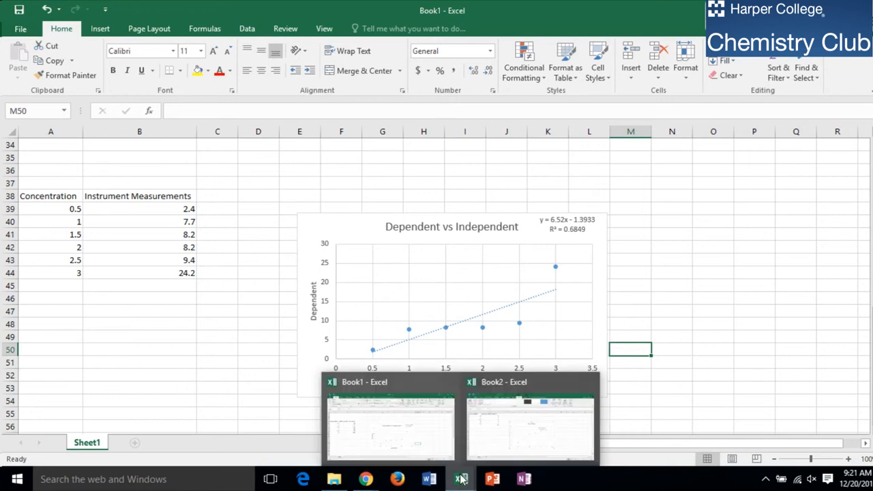
left_click(499, 431)
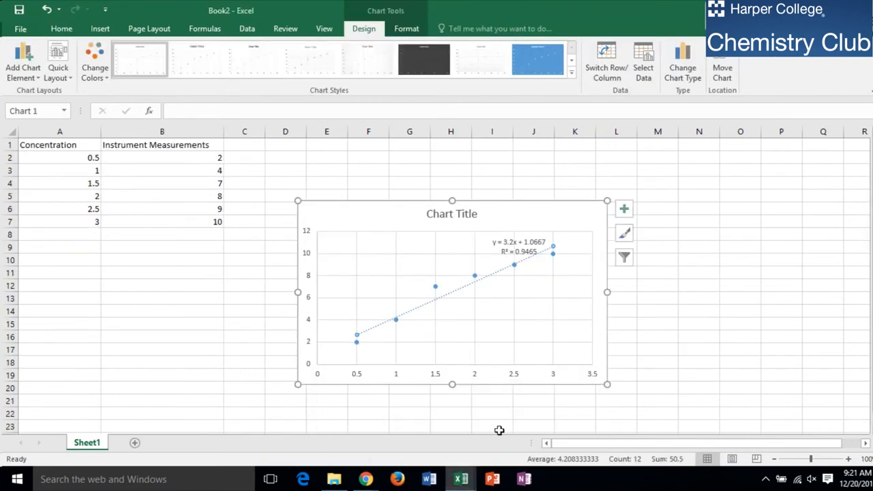
left_click(522, 232)
left_click(525, 217)
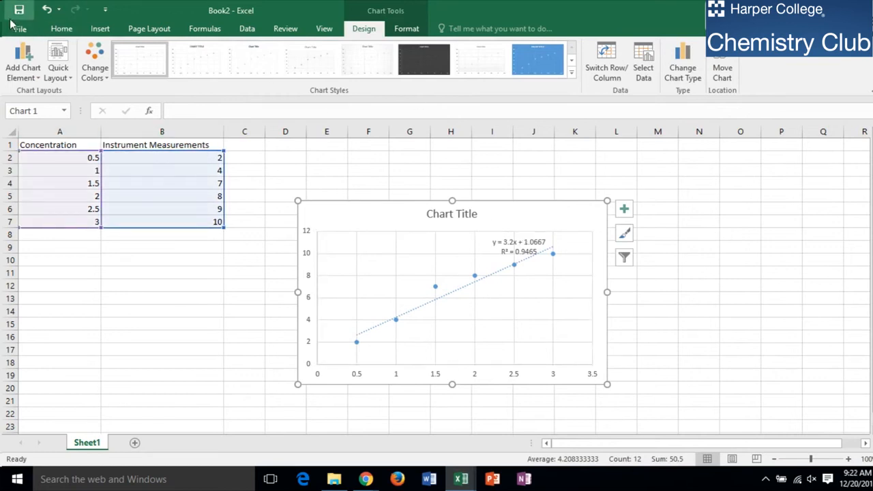
left_click(61, 28)
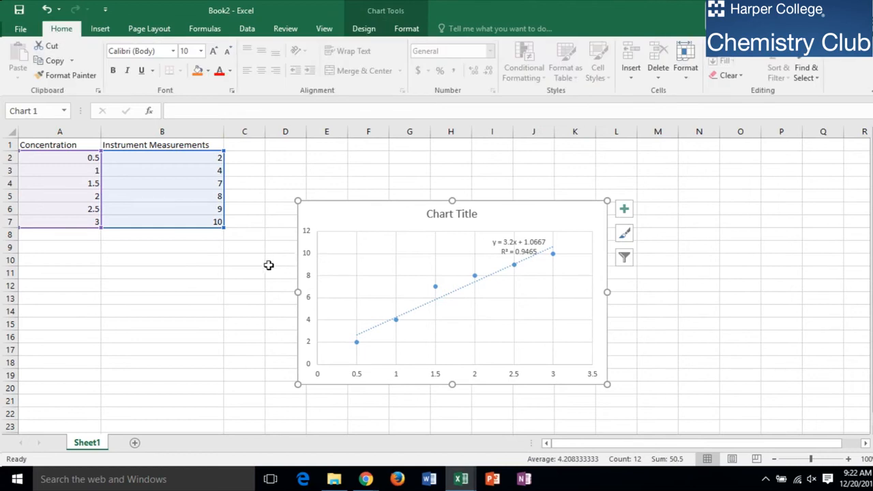
left_click(268, 266)
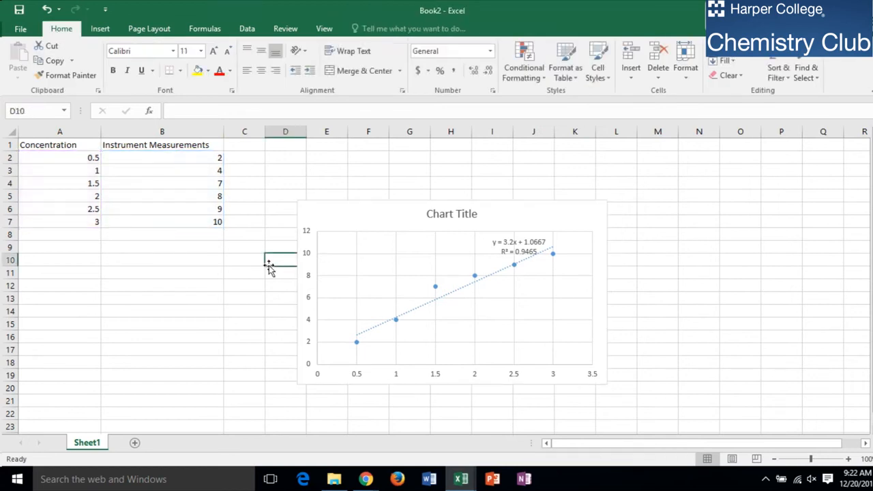
left_click(355, 205)
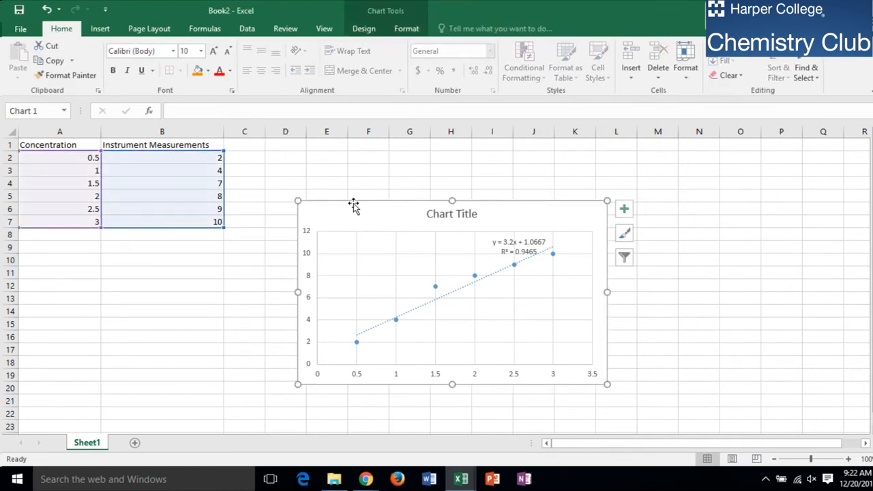
Add a chart title above the chart and set it to "Dependent vs Independent".
left_click(364, 30)
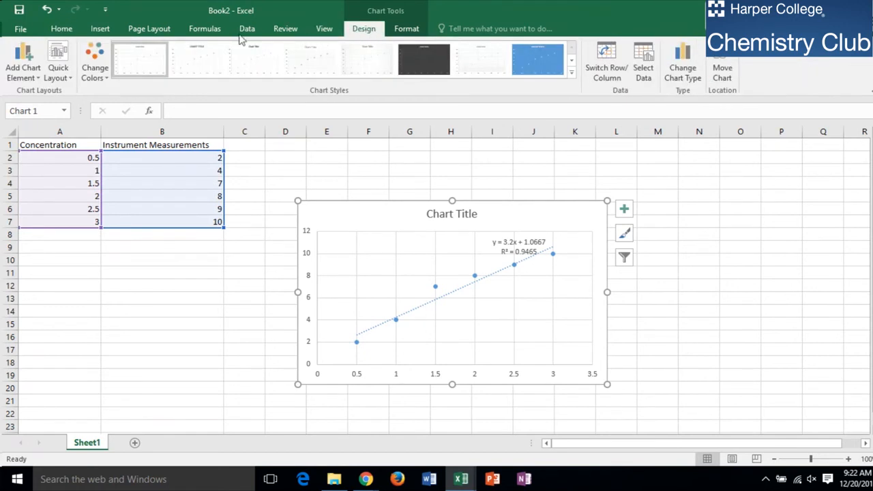
left_click(17, 73)
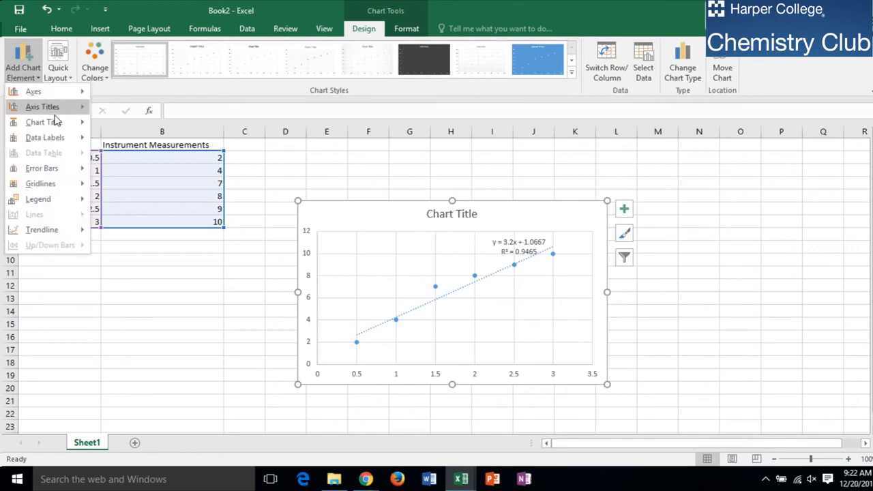
mouse_move(55, 122)
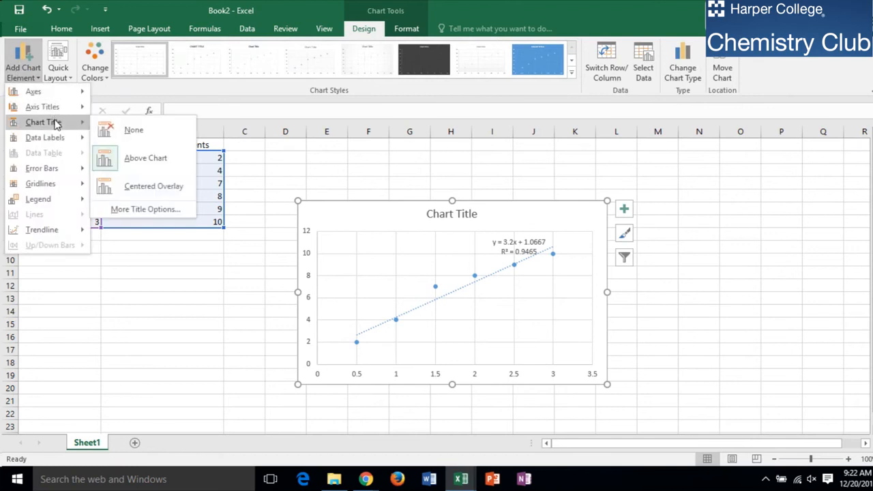
left_click(121, 158)
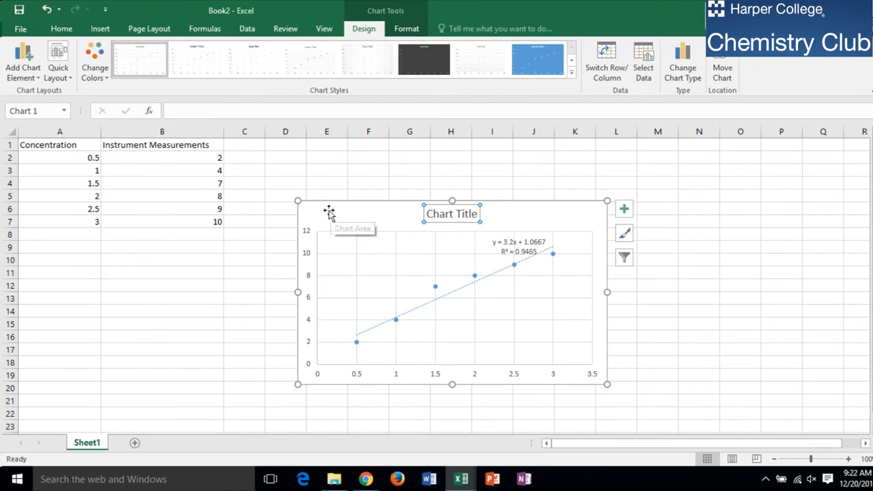
left_click(452, 214)
key("BackSpace")
key("BackSpace")
key("BackSpace")
key("BackSpace")
key("BackSpace")
key("BackSpace")
key("Delete")
key("Delete")
key("Delete")
key("Delete")
key("Delete")
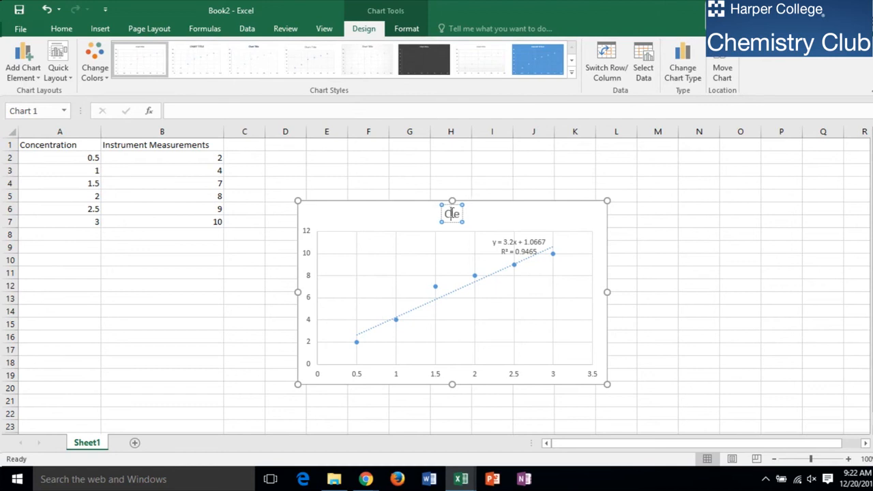
type("Depe")
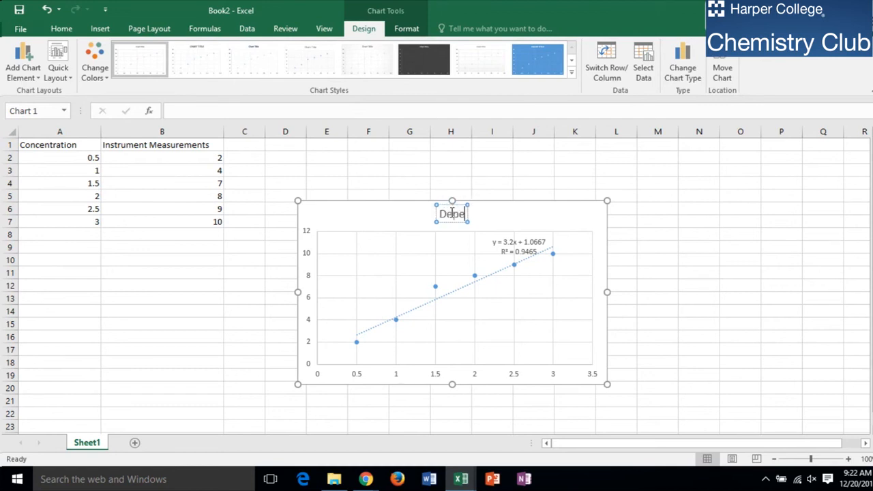
type("ndent vs")
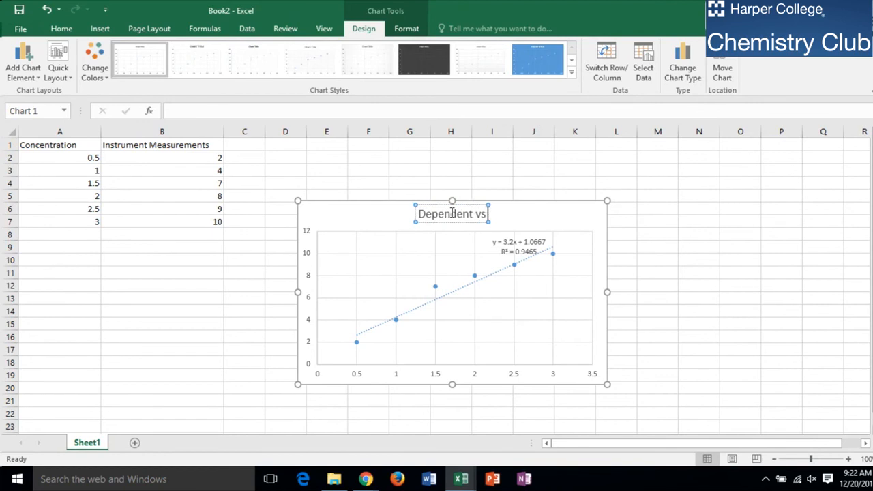
type(" Independent")
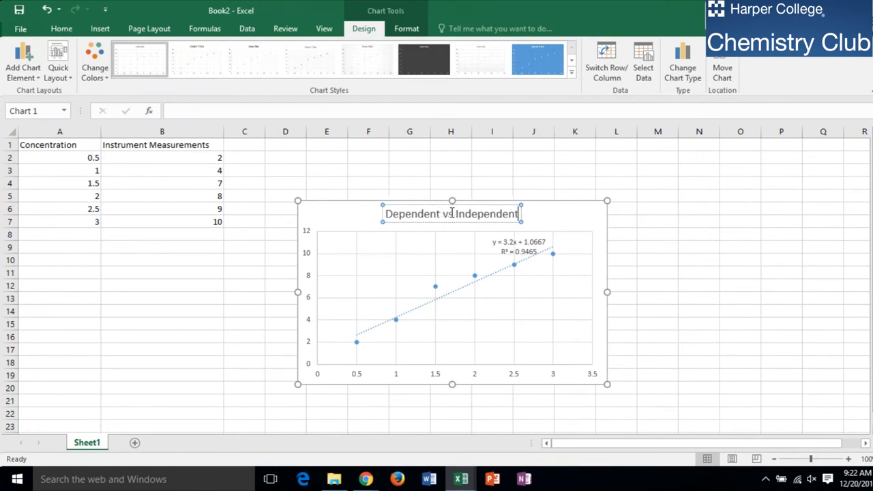
left_click(330, 182)
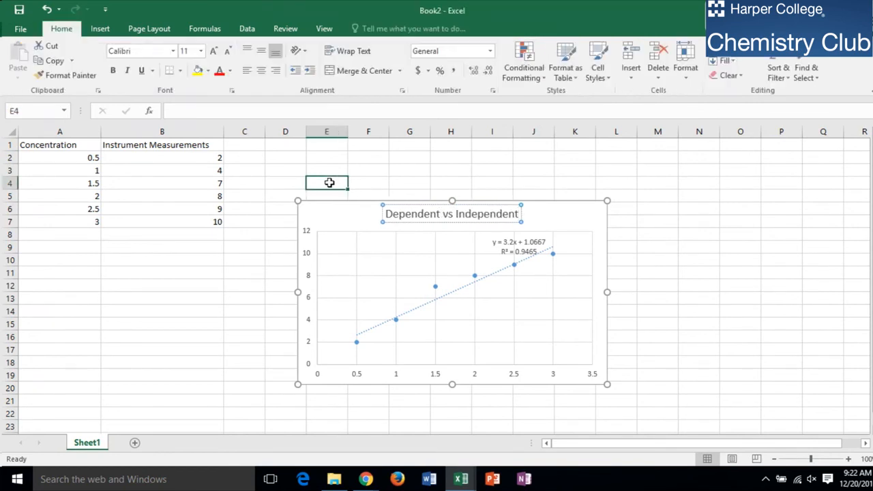
Add a primary horizontal axis title reading "Independent Variable".
left_click(342, 214)
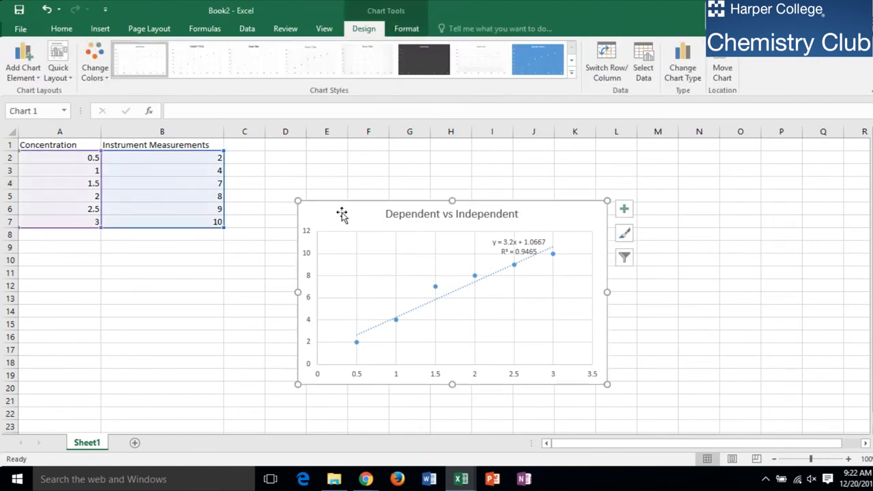
left_click(39, 71)
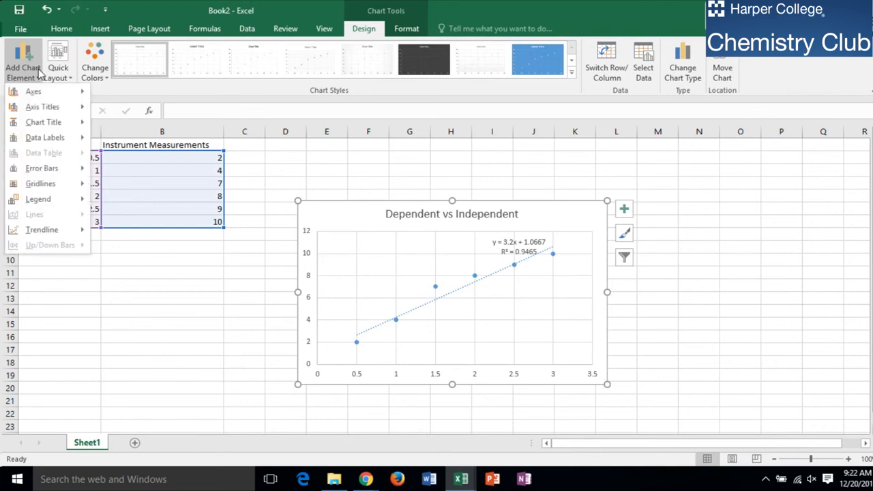
mouse_move(68, 111)
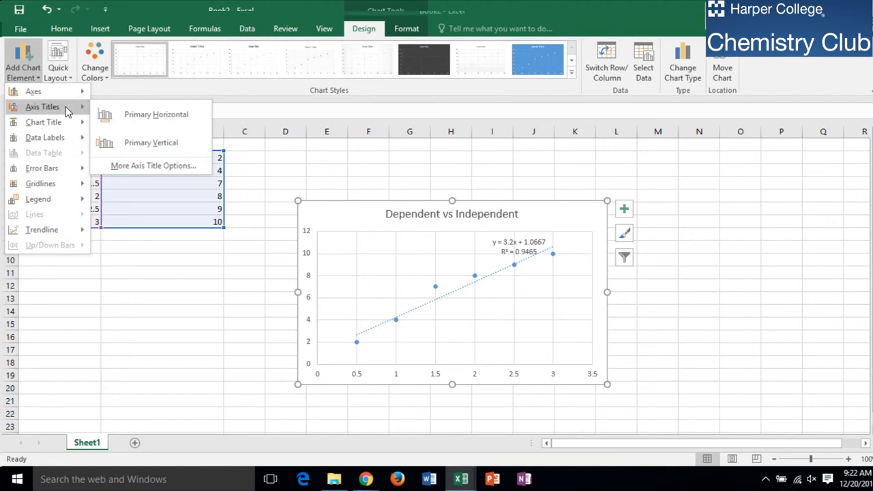
left_click(107, 116)
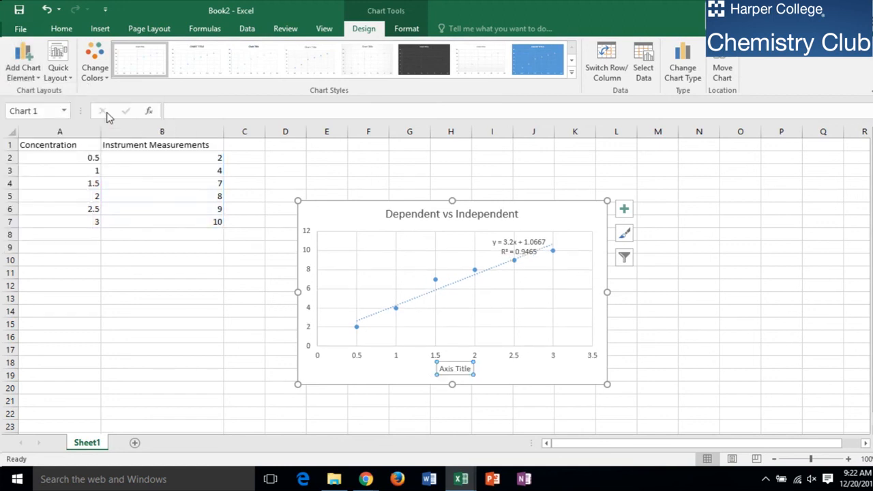
left_click(463, 369)
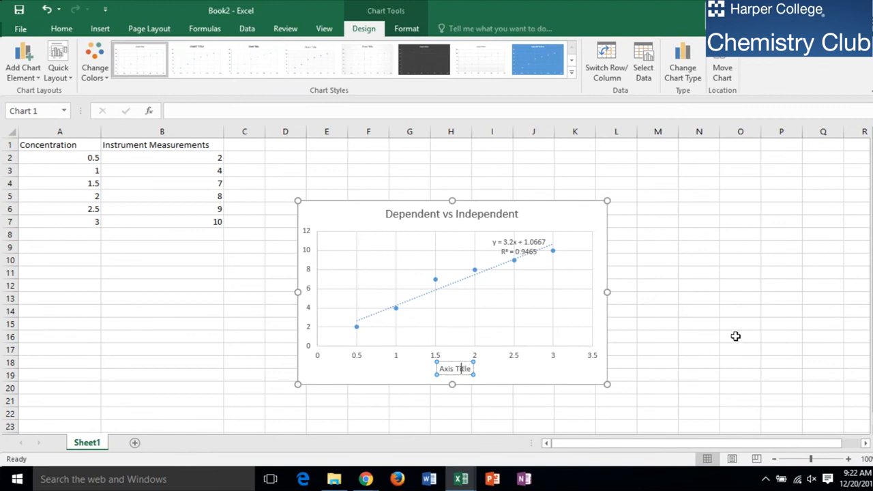
key("BackSpace")
key("BackSpace")
key("BackSpace")
key("BackSpace")
key("BackSpace")
key("BackSpace")
key("BackSpace")
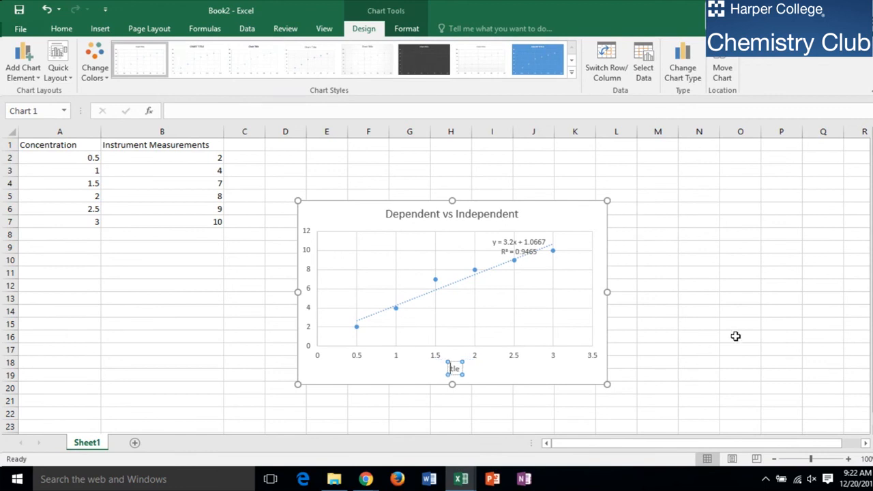
key("BackSpace")
type("Independent Va")
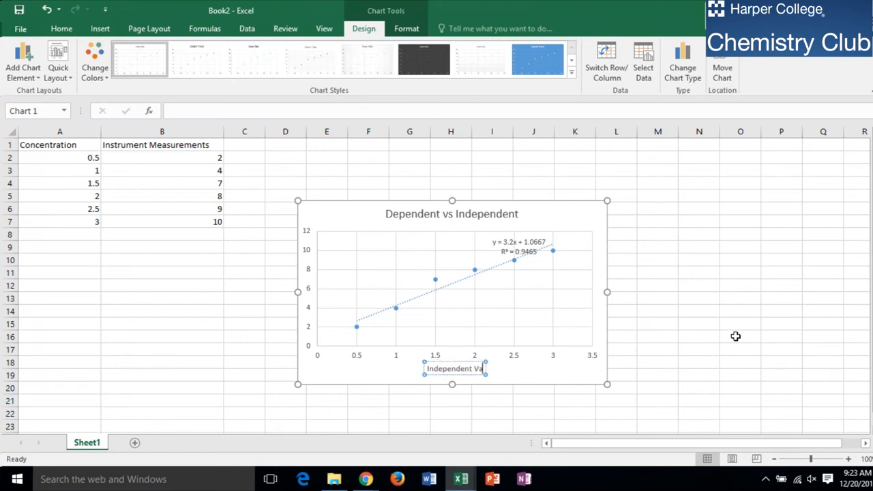
type("riable")
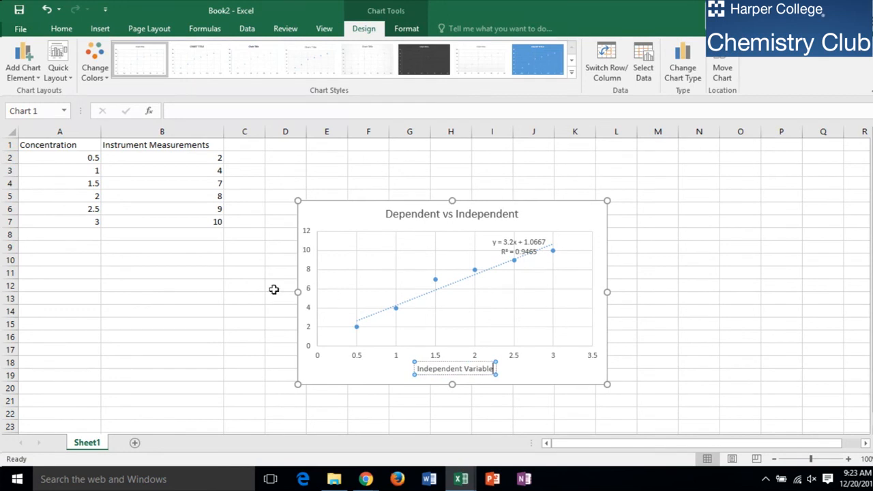
Add a primary vertical axis title reading "Dependent Variable" and deselect the chart.
left_click(36, 81)
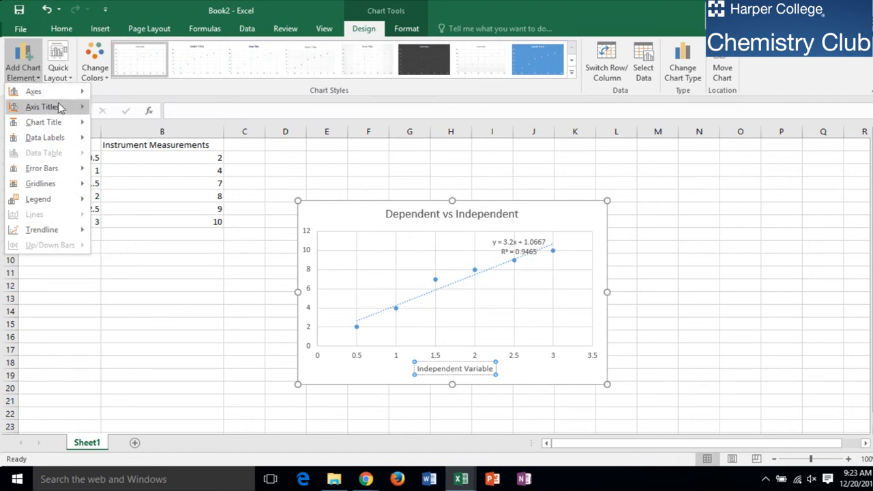
mouse_move(42, 107)
left_click(131, 143)
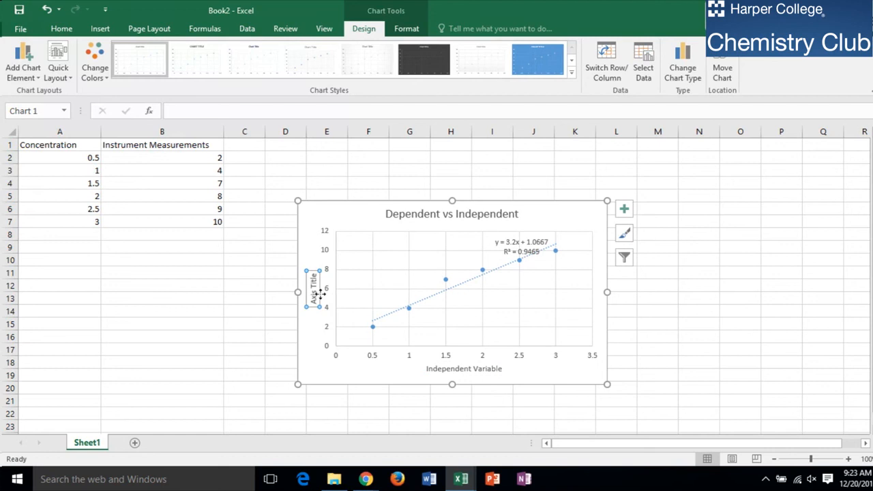
left_click(311, 285)
key("BackSpace")
key("BackSpace")
key("BackSpace")
key("BackSpace")
key("BackSpace")
key("BackSpace")
key("BackSpace")
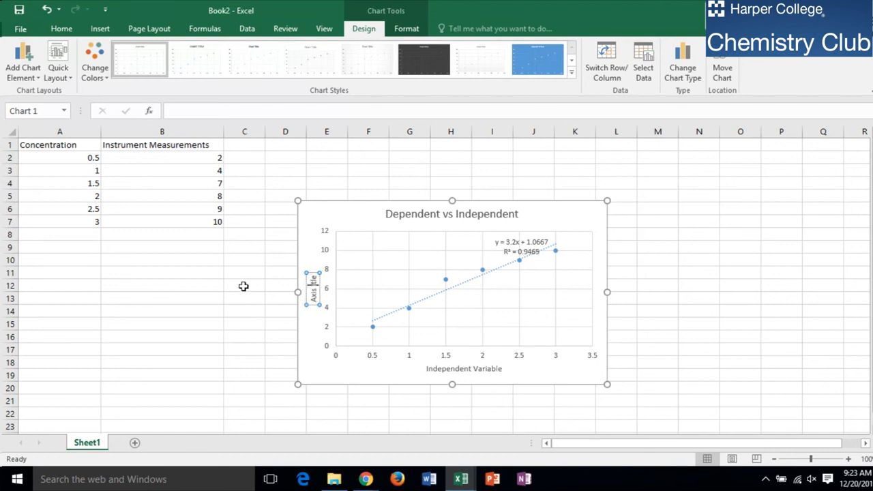
key("Delete")
key("Delete")
key("Delete")
type("Dependent Variable")
left_click(730, 389)
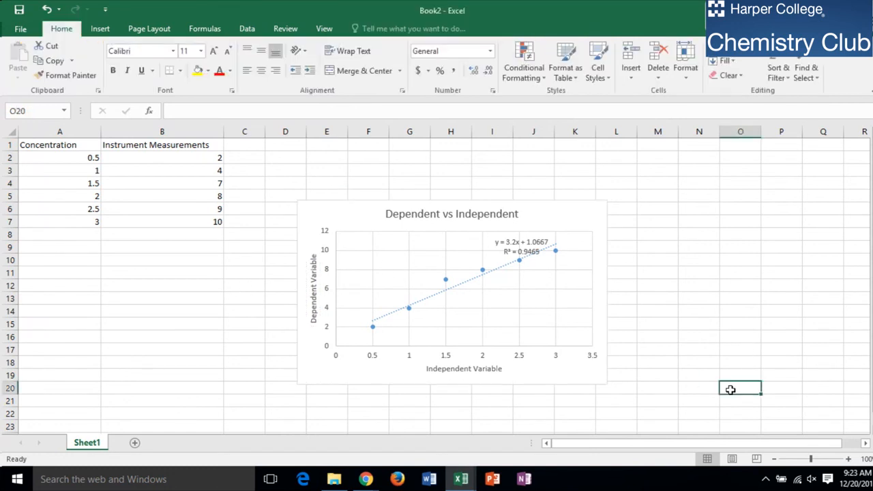